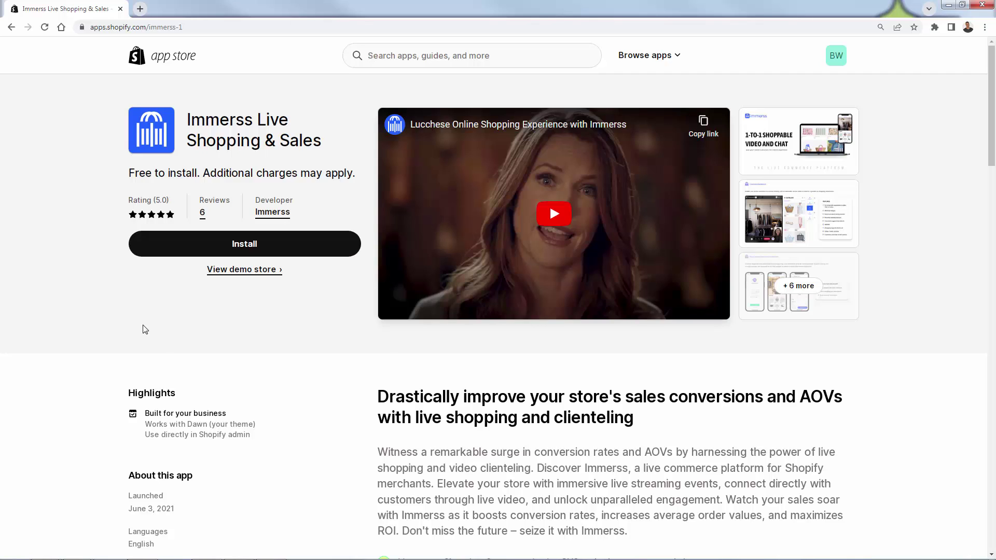
- Open the Immerss Live Shopping & Sales listing's first screenshot, '1-TO-1 SHOPPABLE VIDEO AND CHAT', full-size
click(797, 171)
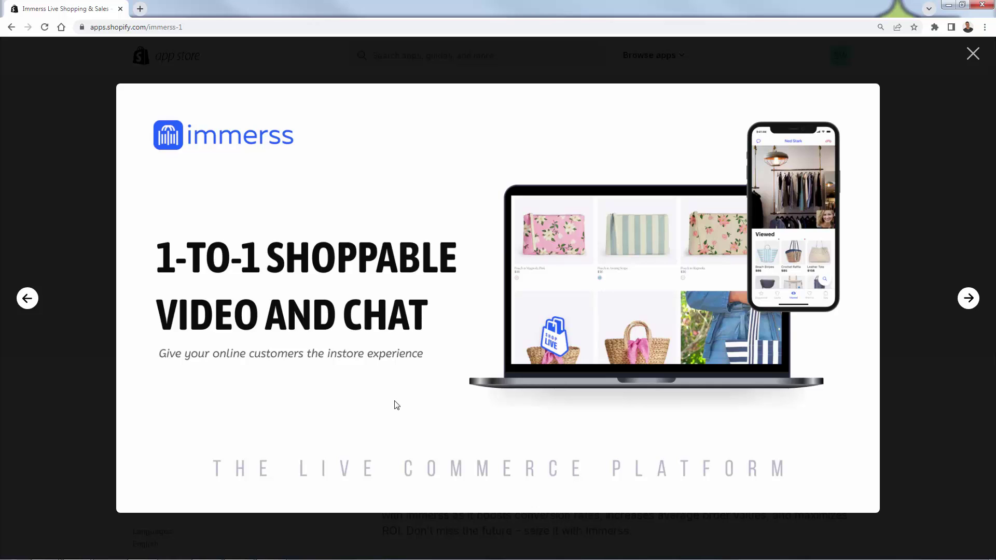
- Page through the Consumer, Brand Associate, Live Streaming, Video Player, Sales Management and Mobile slides
click(978, 304)
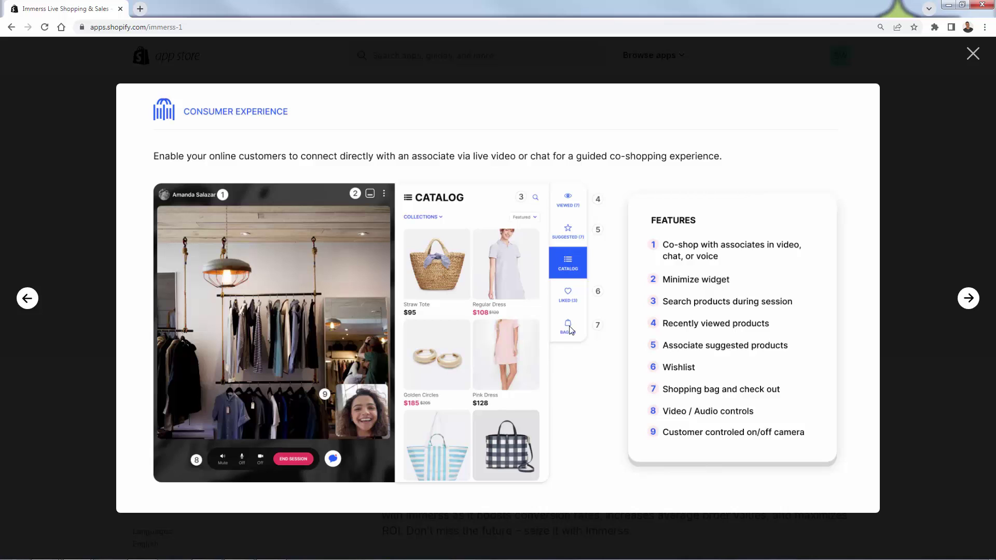
click(967, 298)
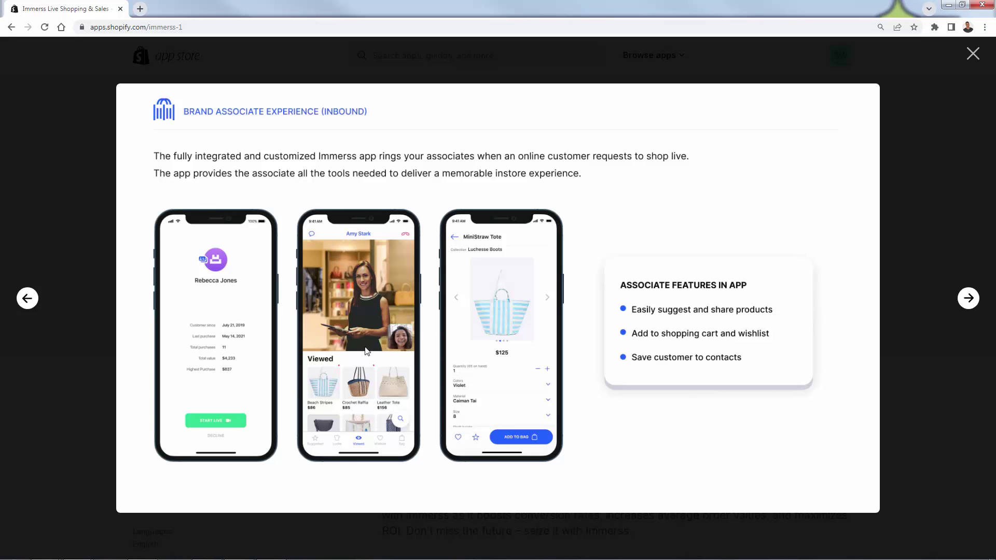
click(965, 303)
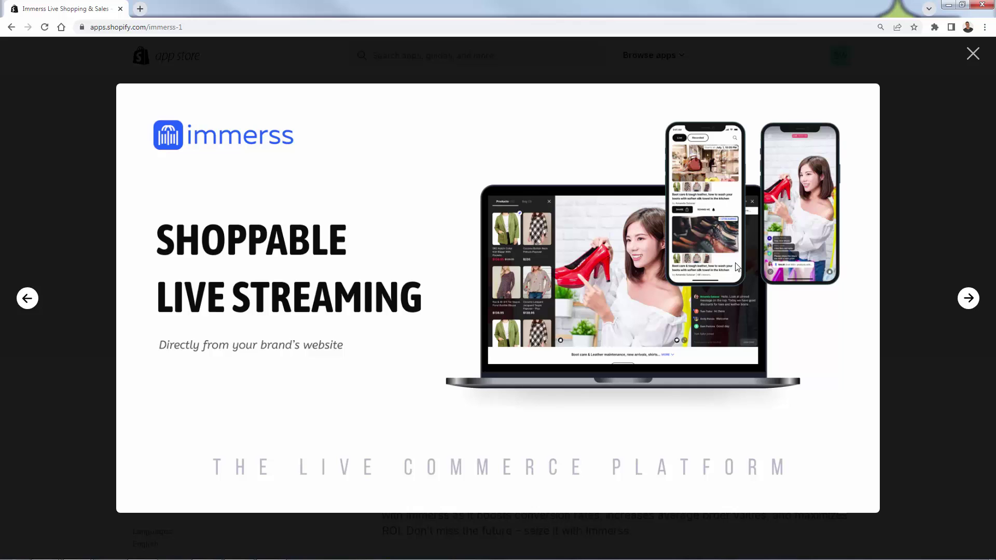
click(964, 302)
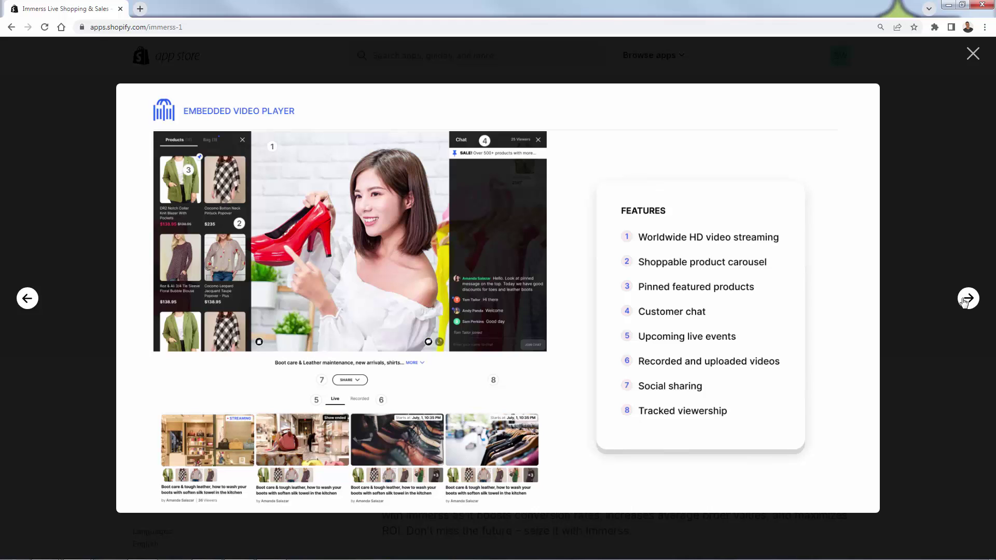
click(964, 302)
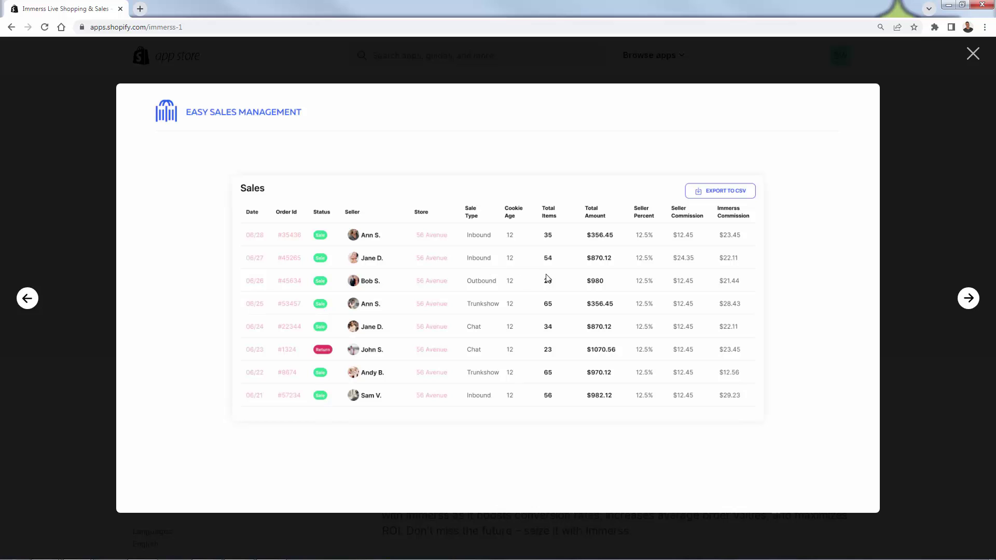
click(971, 306)
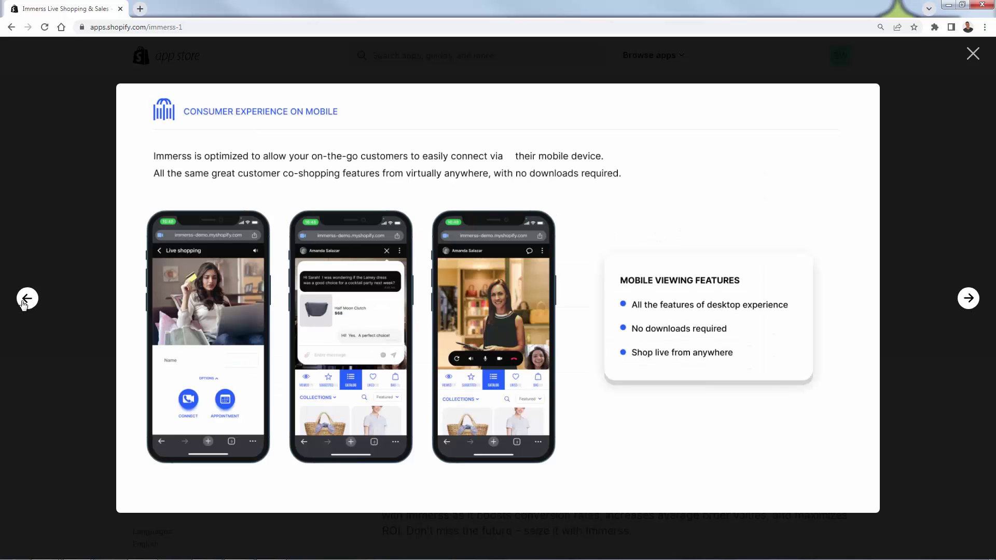
- View the remaining screenshots, close the gallery, and open the app's Install page
click(969, 298)
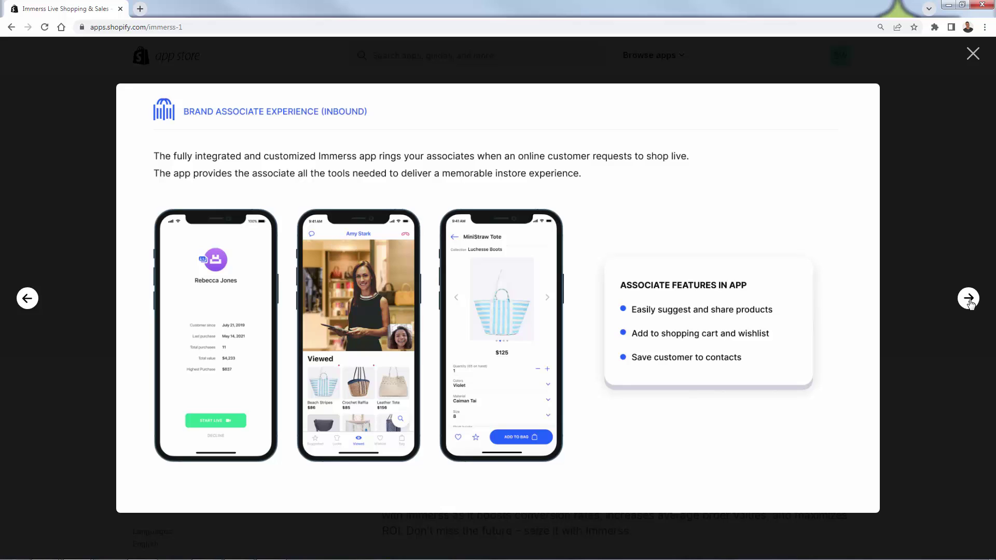
click(969, 299)
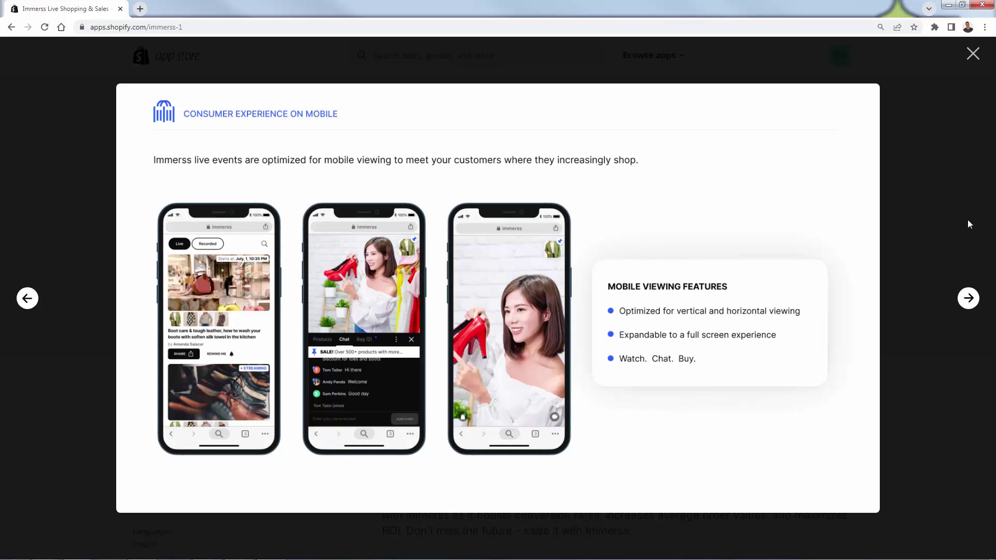
click(971, 55)
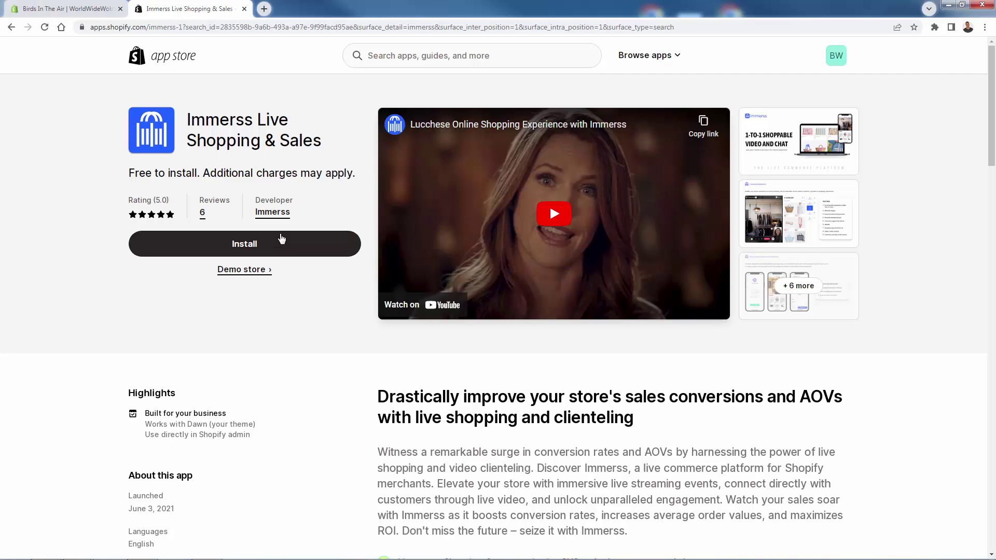
click(279, 243)
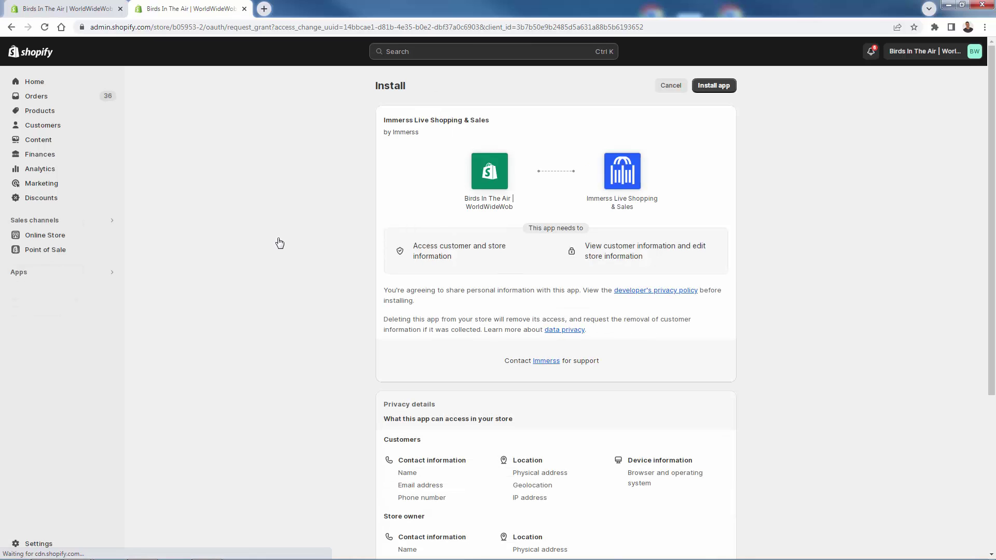
- Confirm Install app to add Immerss Live Shopping & Sales to the store
click(721, 86)
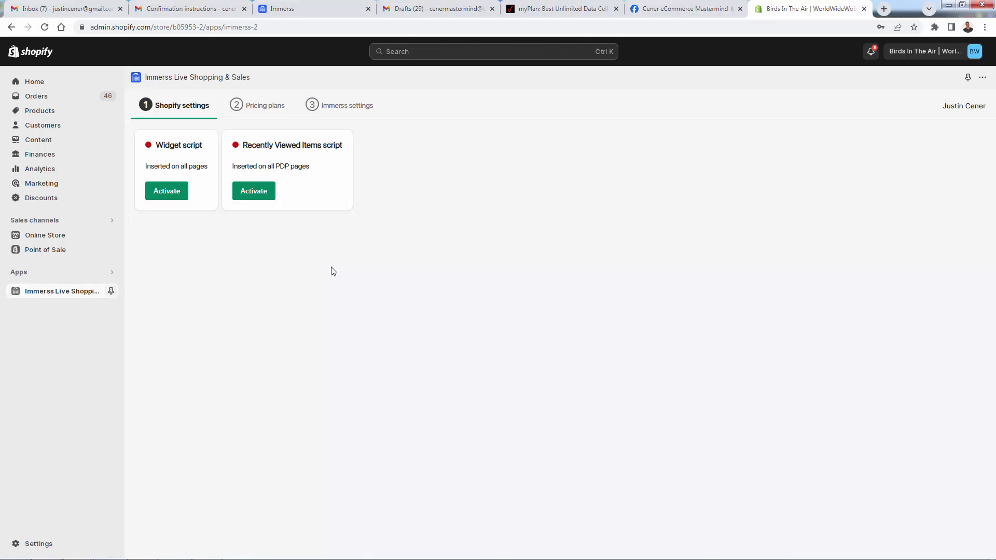
- Turn on the Immerss Widget app embed in the theme and save it
click(182, 198)
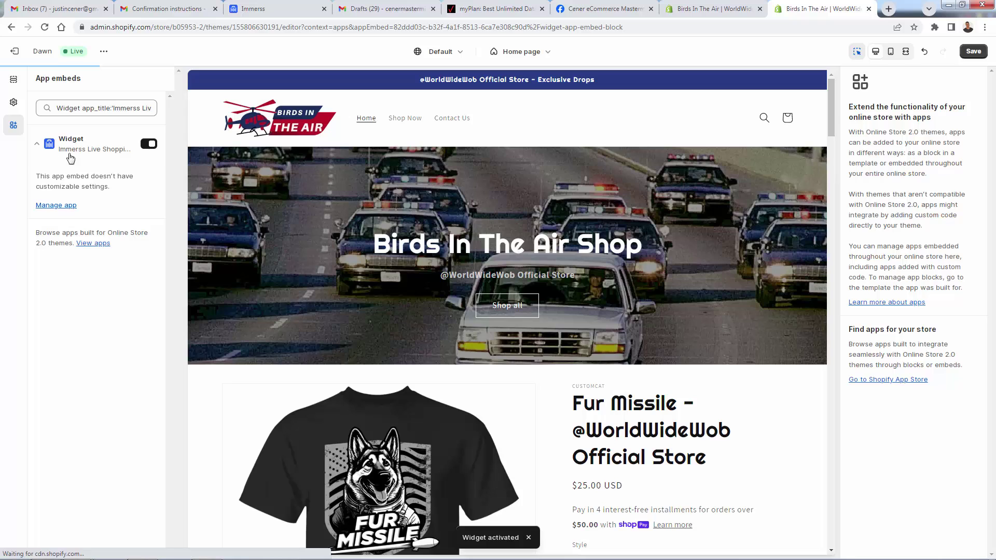
click(973, 51)
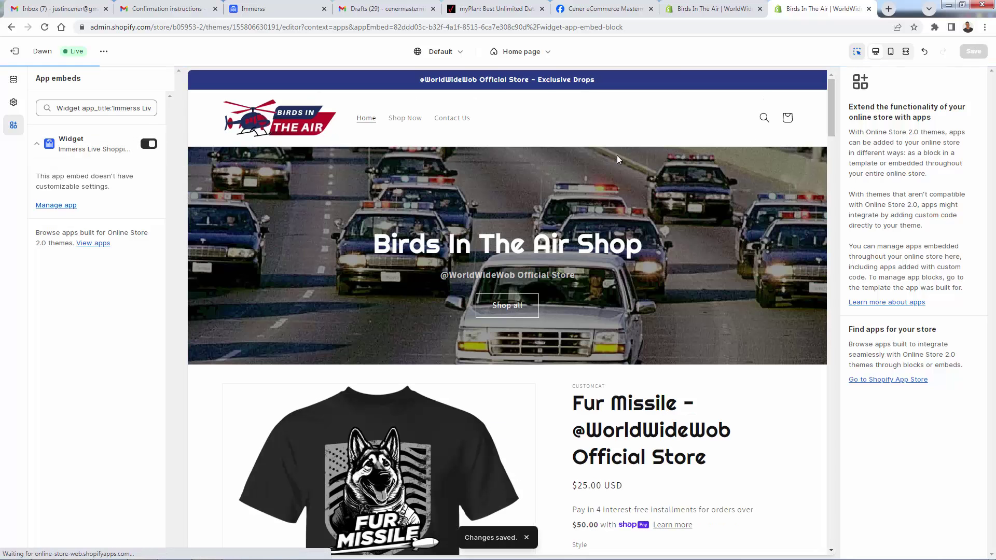
key(ctrl+shift+Tab)
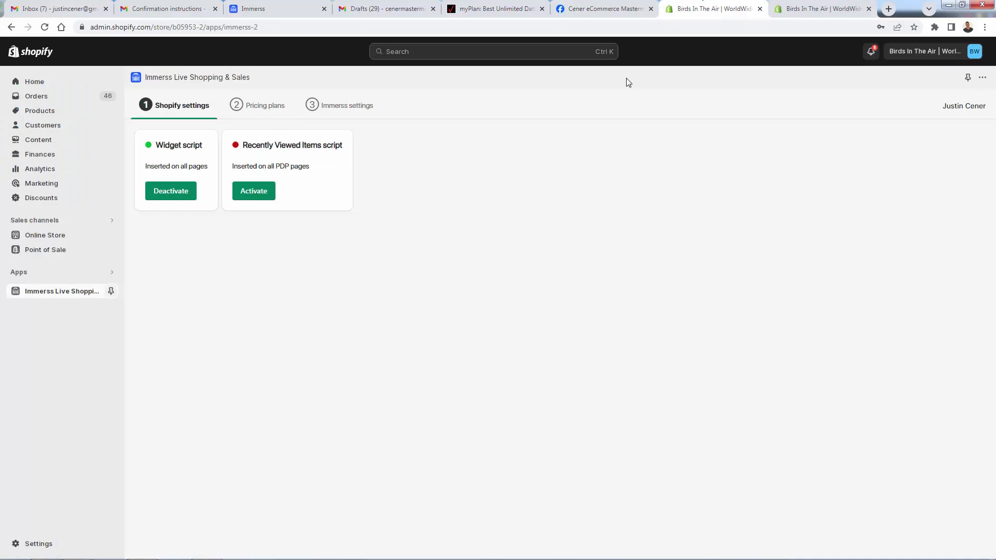
click(255, 191)
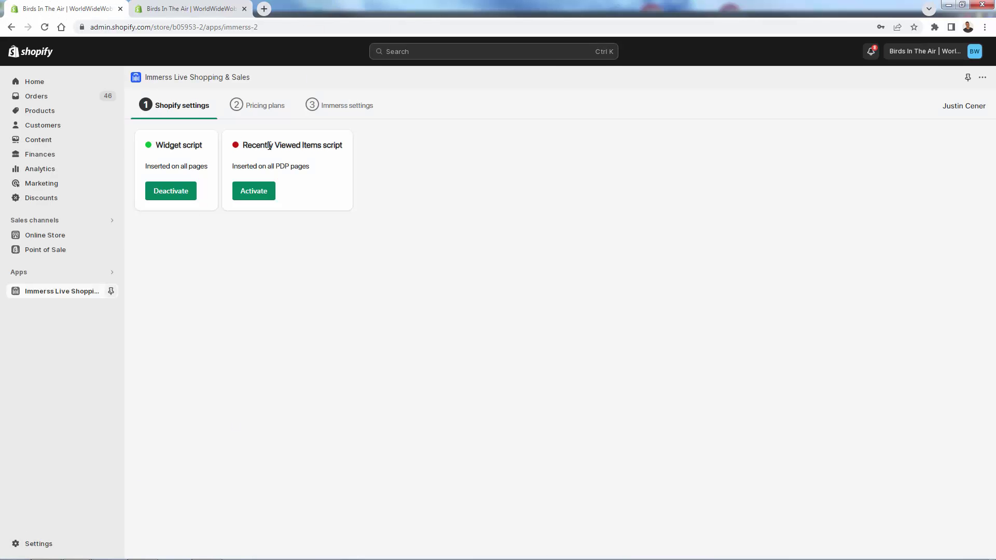
- Enable the Product recently viewed embed in the theme, save, and return to Immerss settings
click(258, 193)
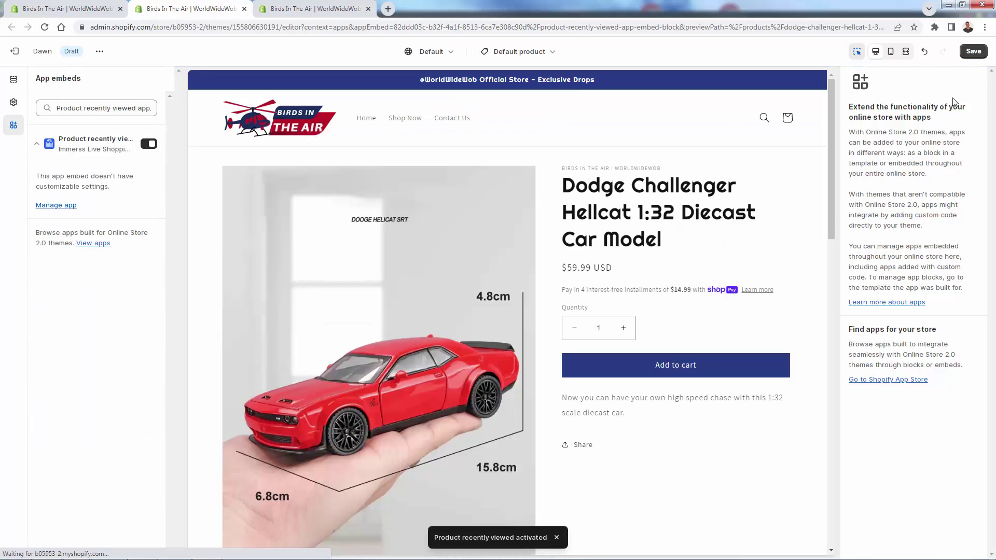
click(975, 54)
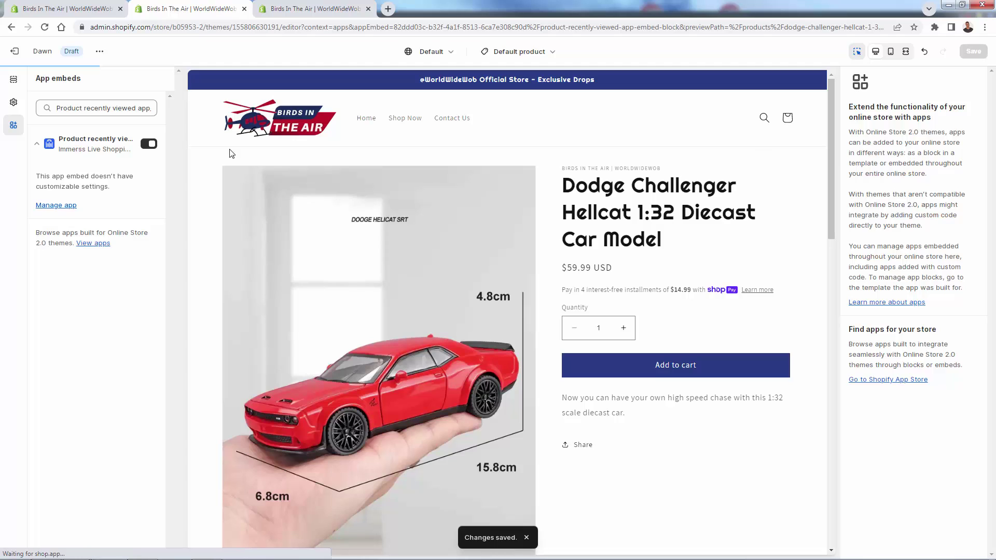
click(67, 6)
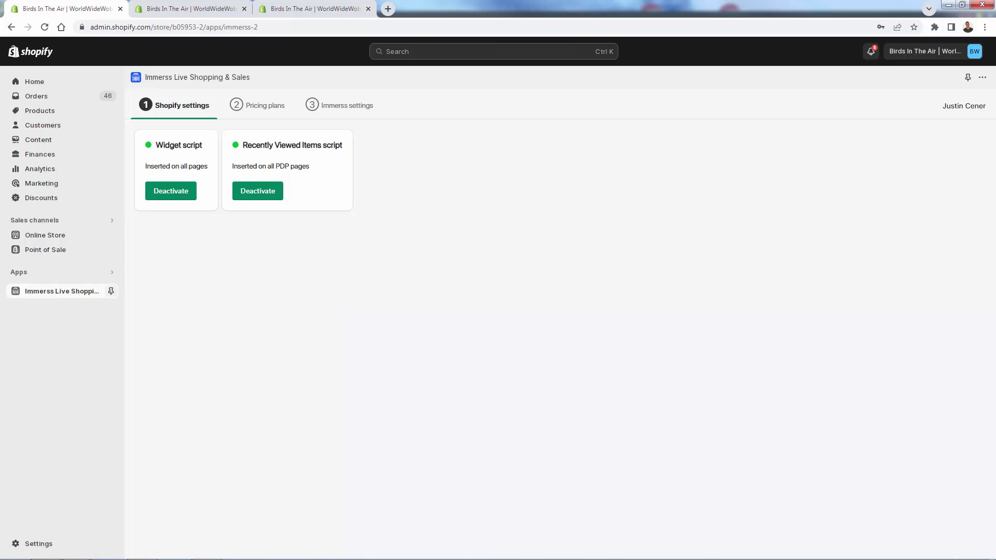
- Show Immerss's STREAMING pricing plans with Monthly billing
click(247, 105)
click(159, 169)
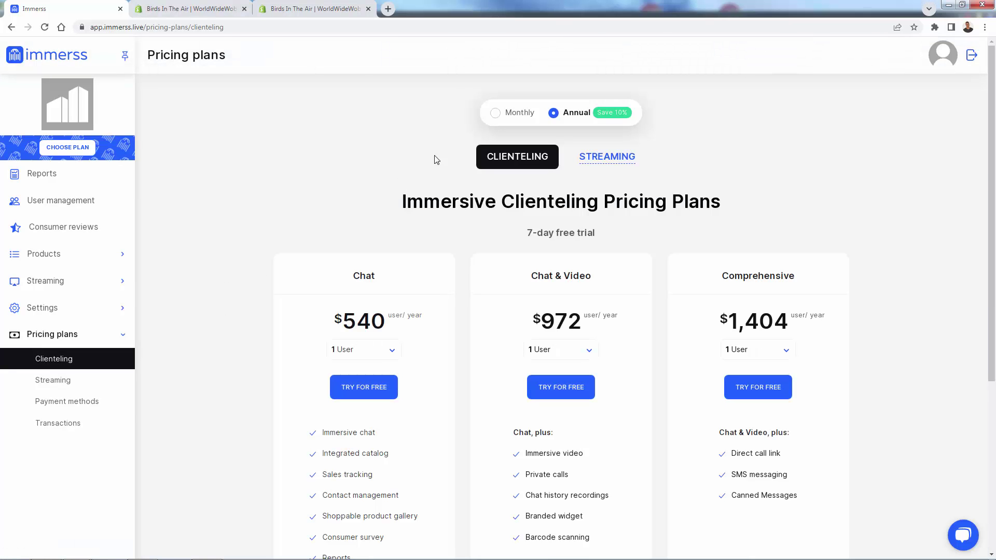
click(498, 113)
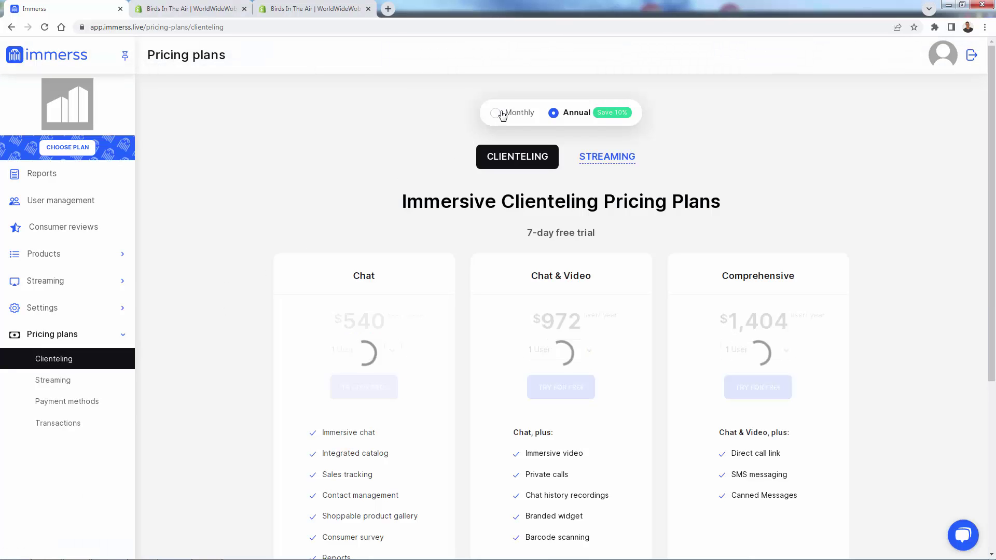
click(557, 113)
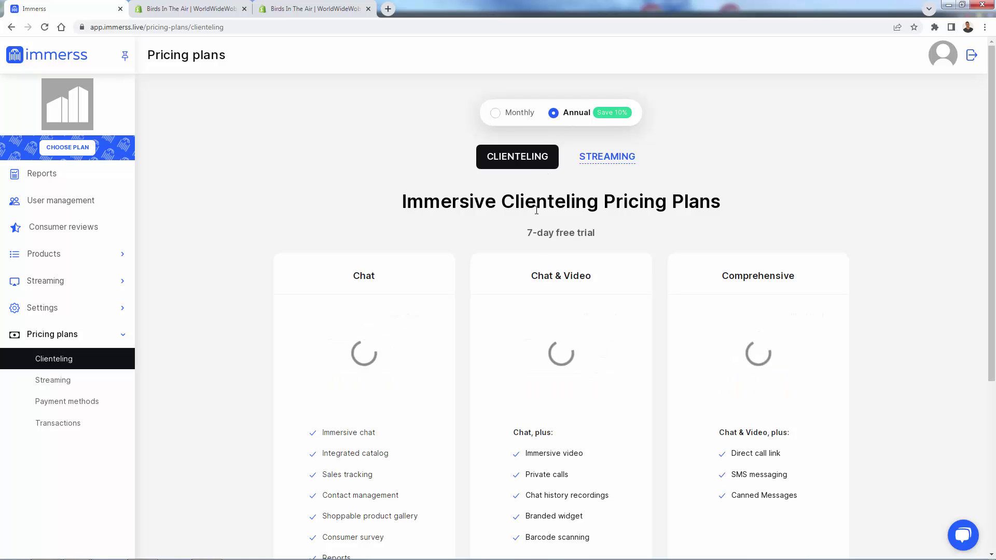
click(577, 165)
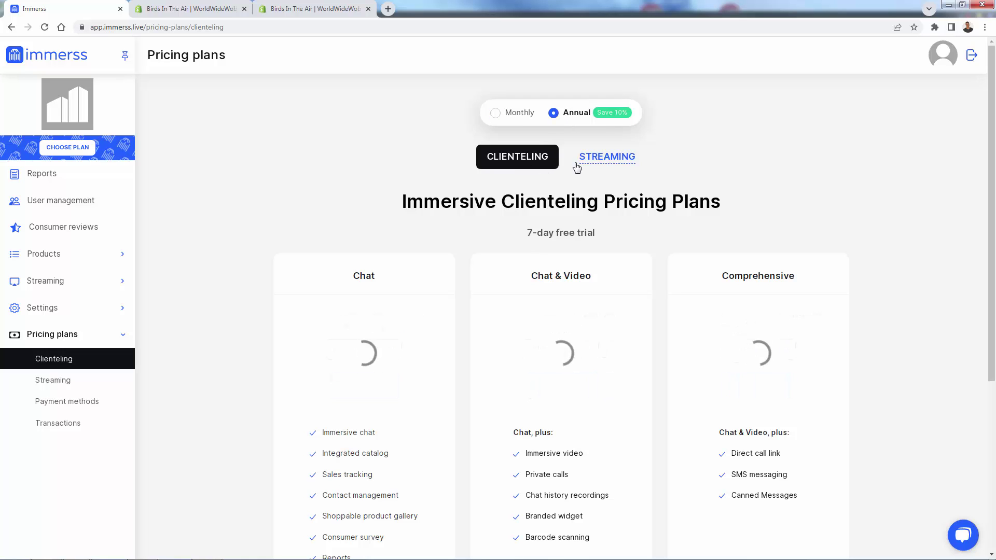
click(528, 114)
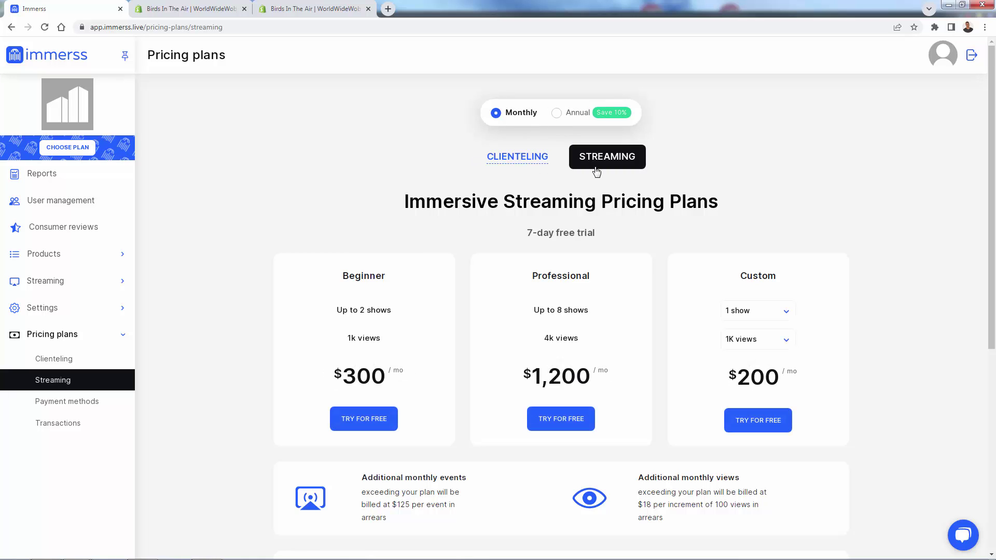
- Choose the Professional streaming plan: 8 shows, 4k views, $1,200 per month
click(738, 315)
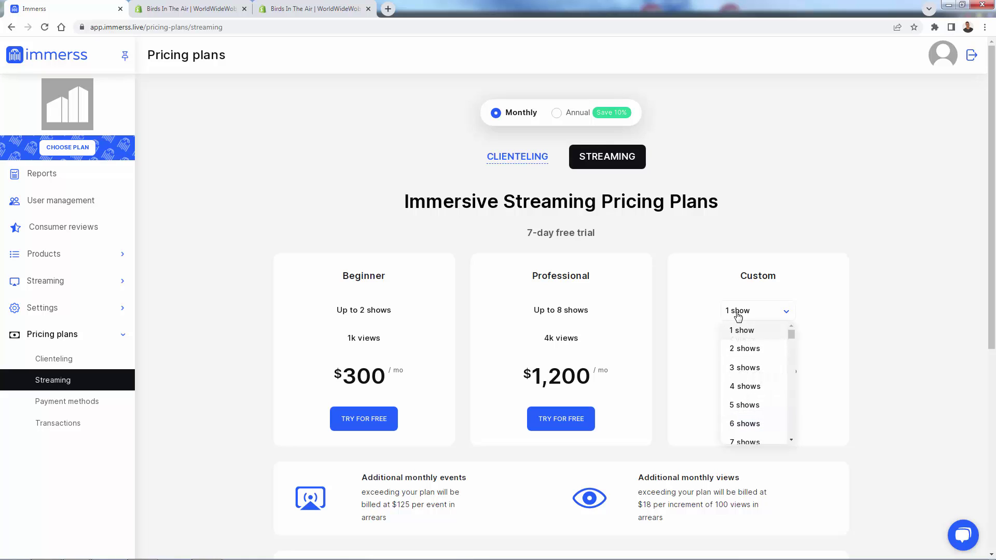
click(754, 355)
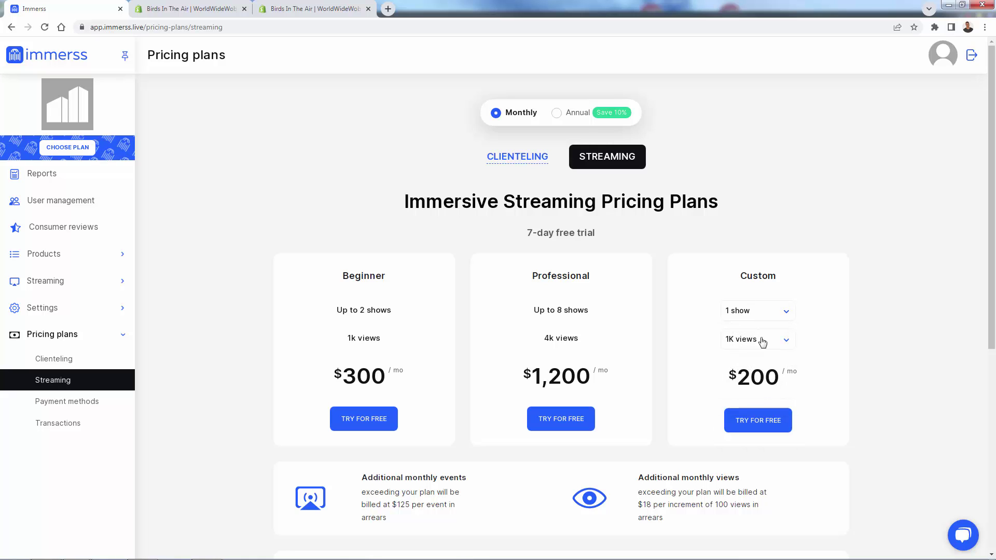
scroll(781, 231, down, 3)
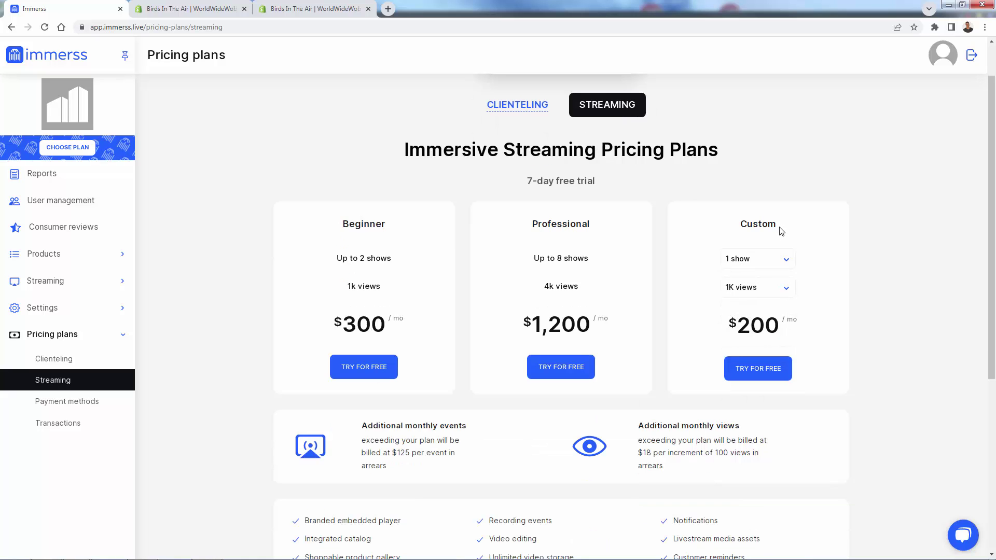
drag(651, 321, 645, 321)
click(721, 338)
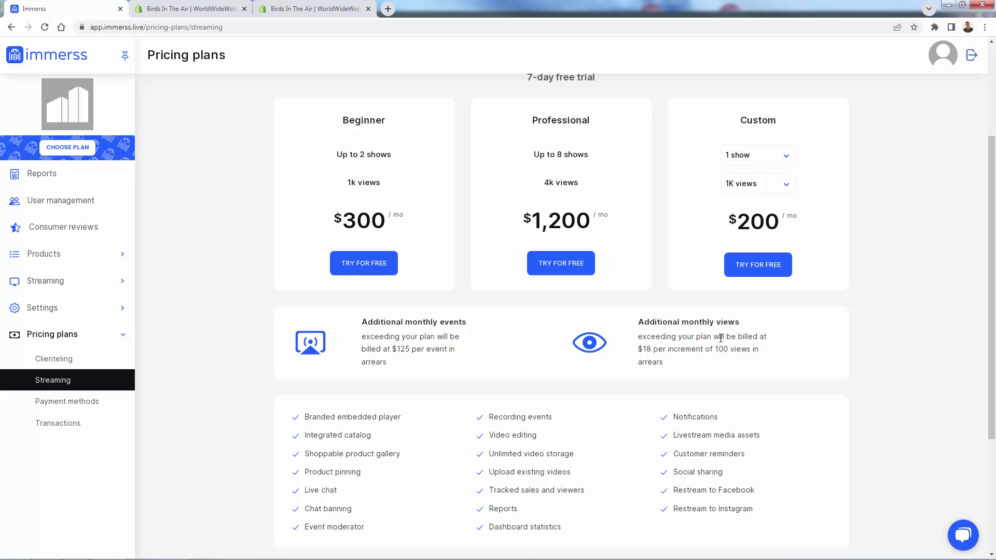
scroll(655, 317, down, 1)
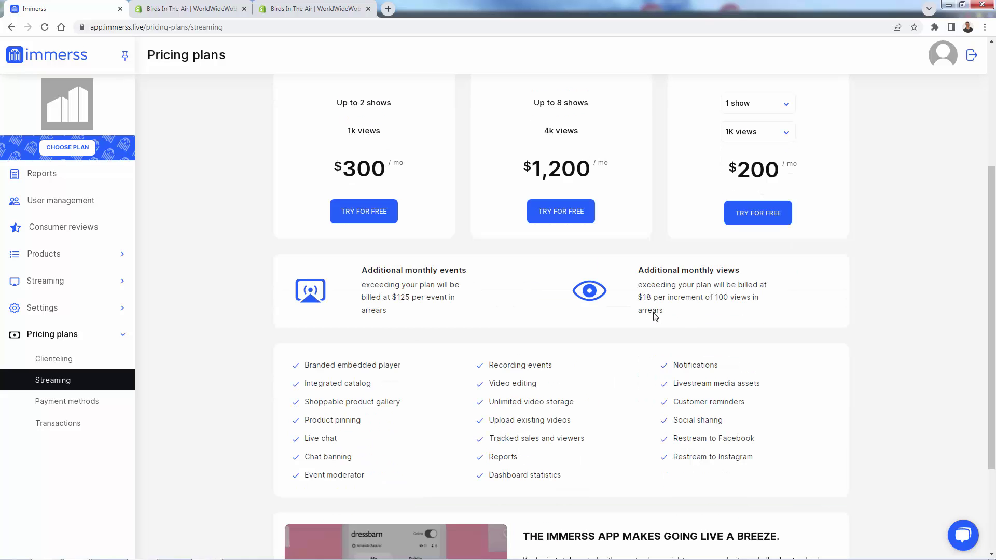
scroll(358, 381, down, 2)
scroll(376, 372, up, 6)
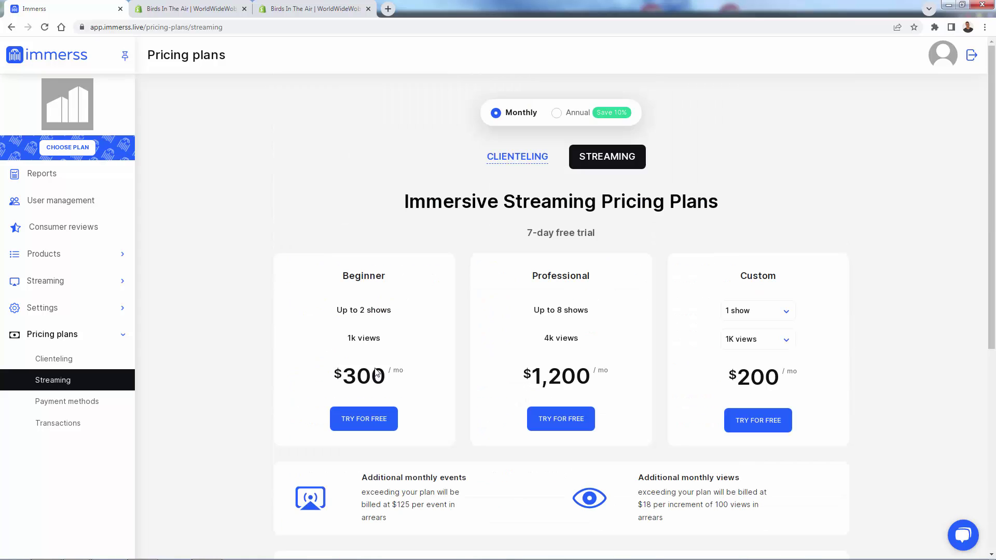
click(562, 419)
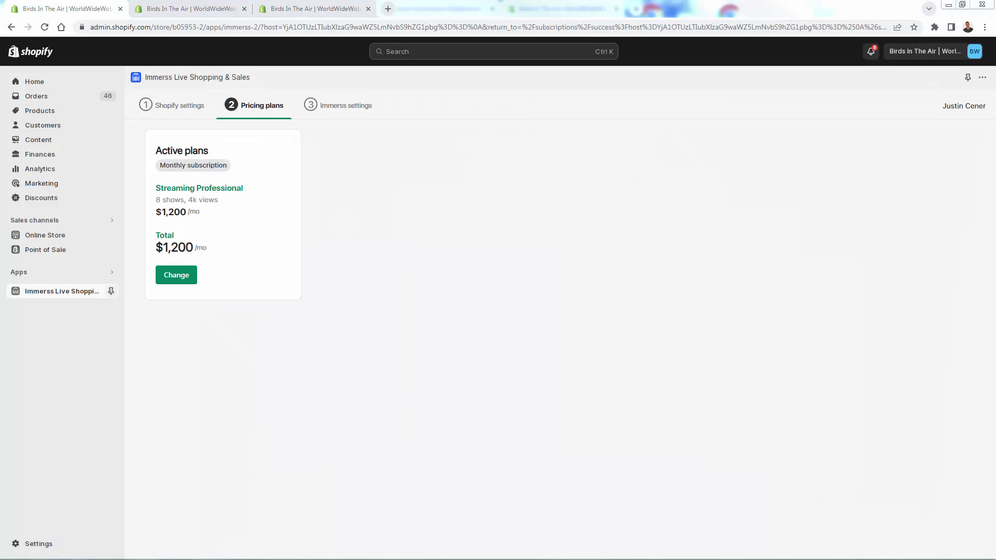
click(345, 105)
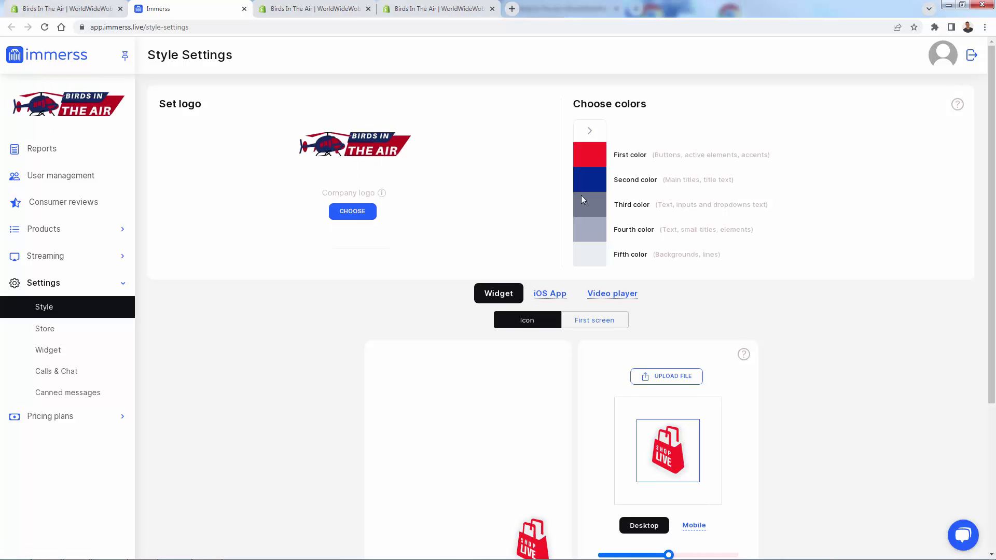
- Preview the store branding on the iOS App and Video player
scroll(312, 370, down, 3)
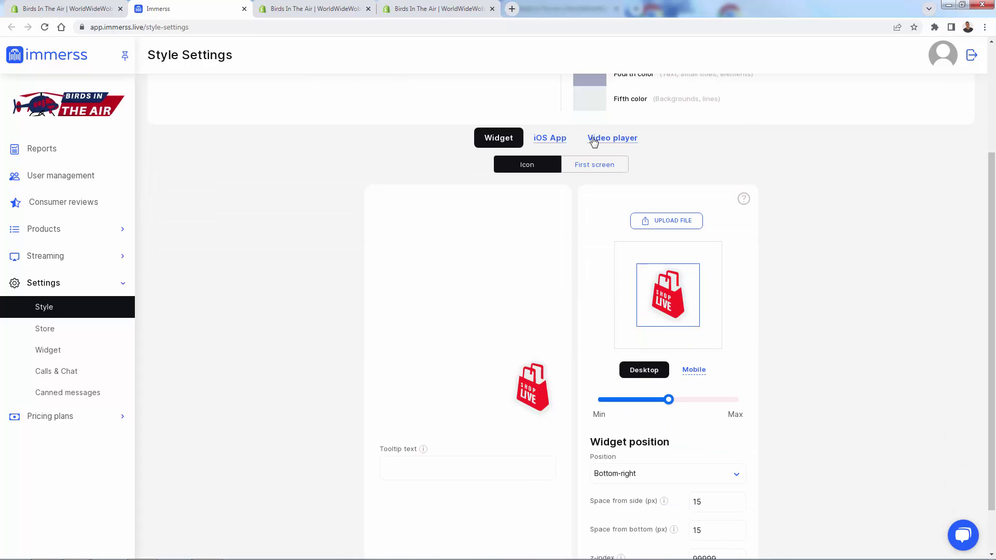
click(538, 141)
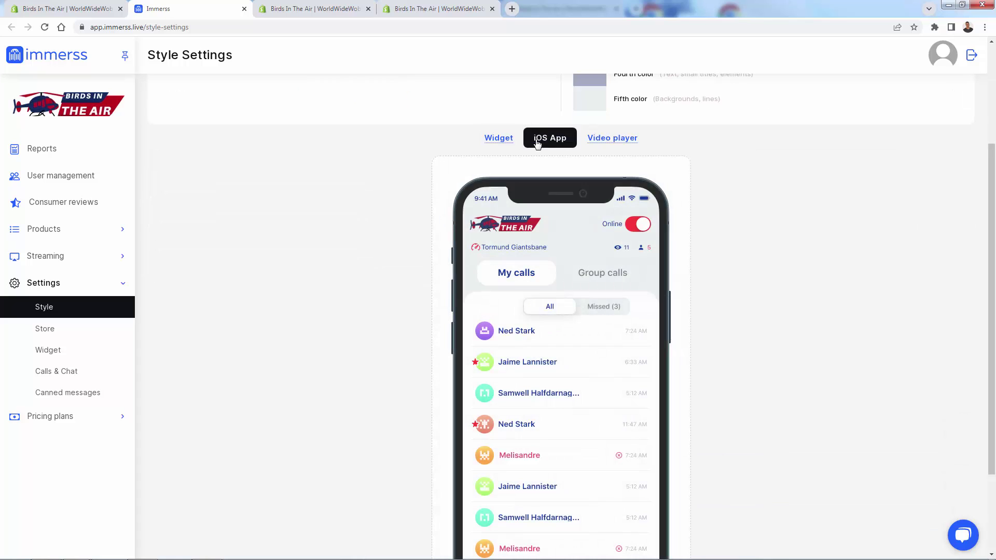
click(597, 138)
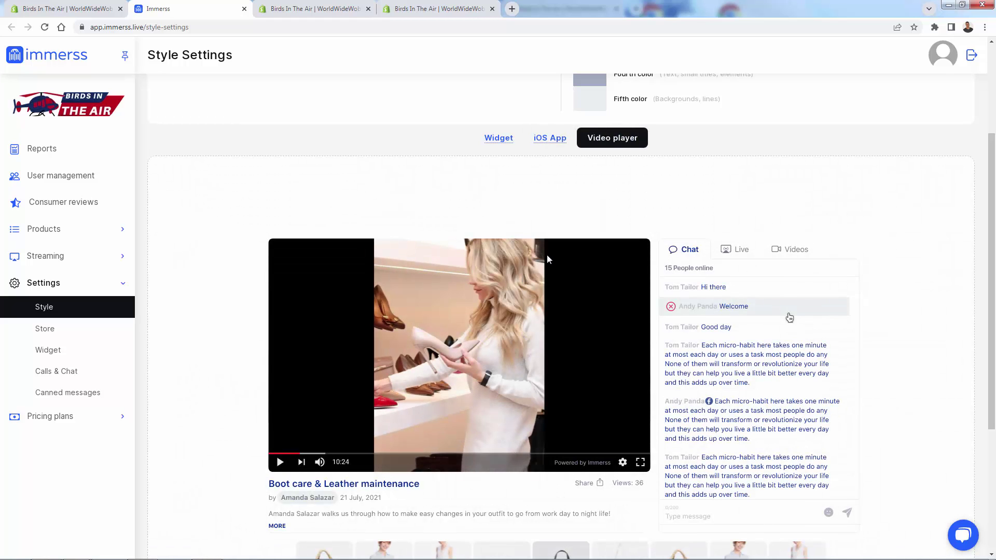
scroll(547, 254, up, 3)
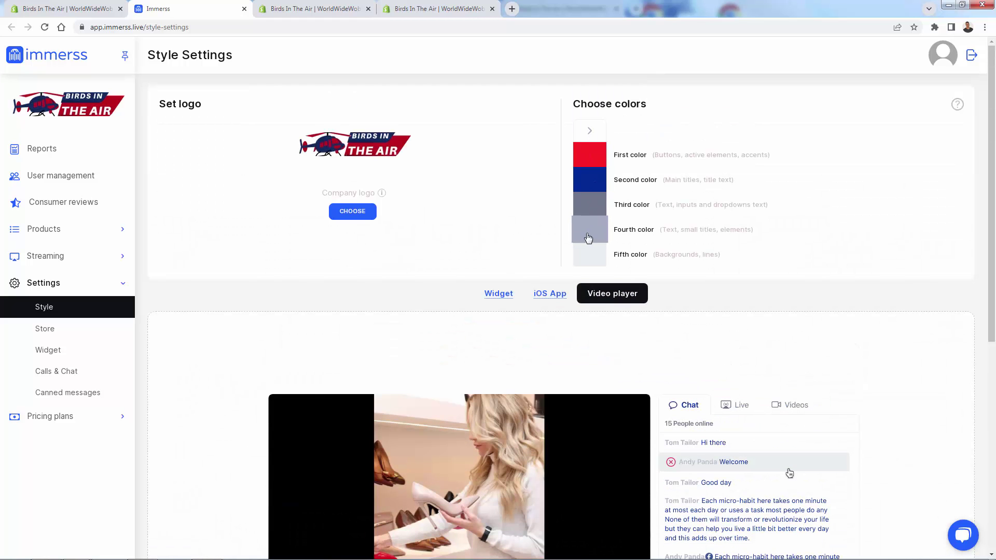
- Replace the widget's first-screen picture with a different stock live-shopping illustration
click(506, 296)
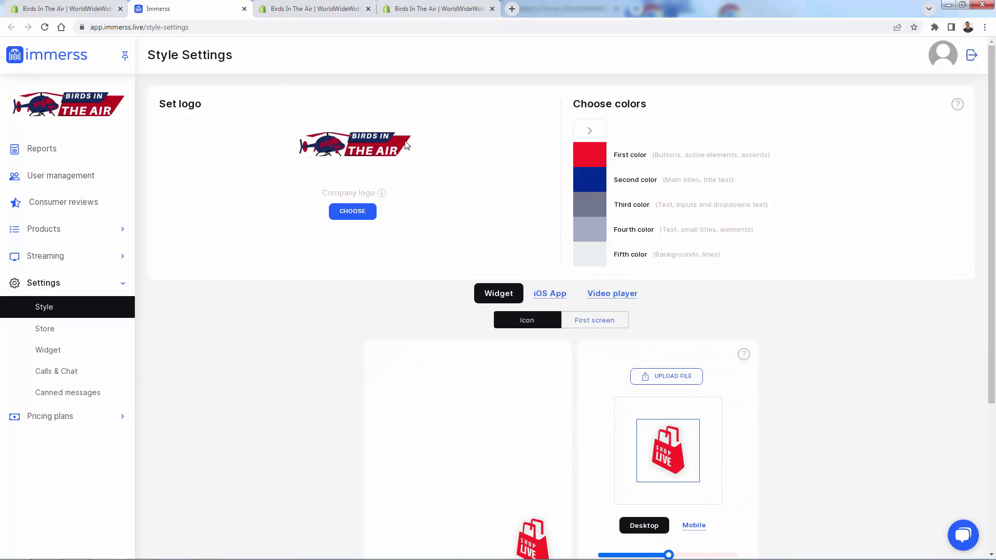
scroll(318, 289, down, 3)
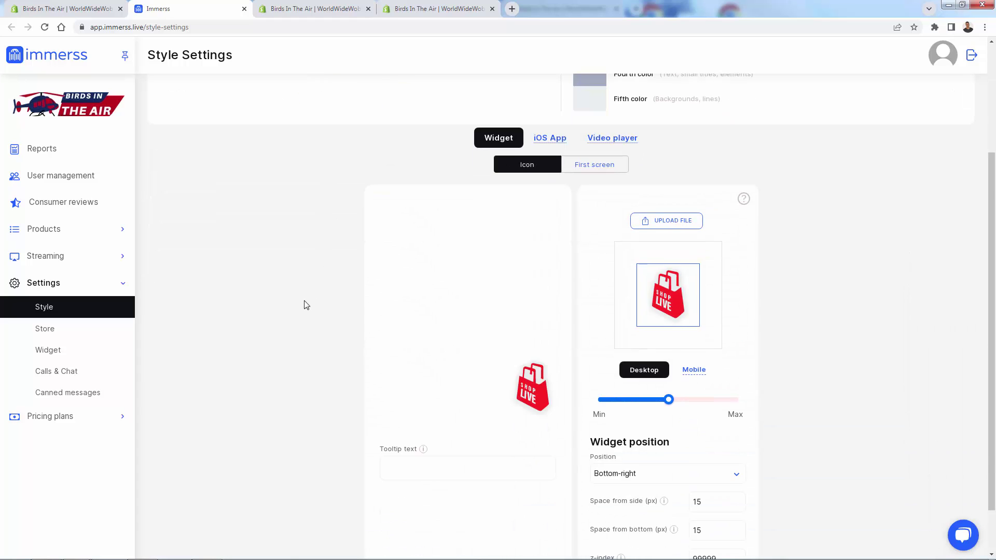
scroll(306, 305, down, 1)
scroll(306, 305, up, 4)
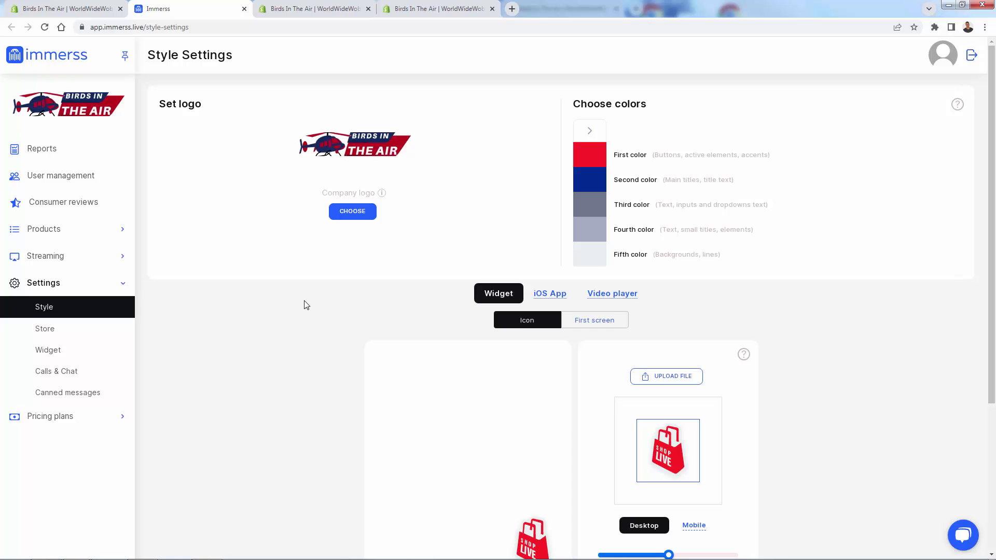
click(593, 322)
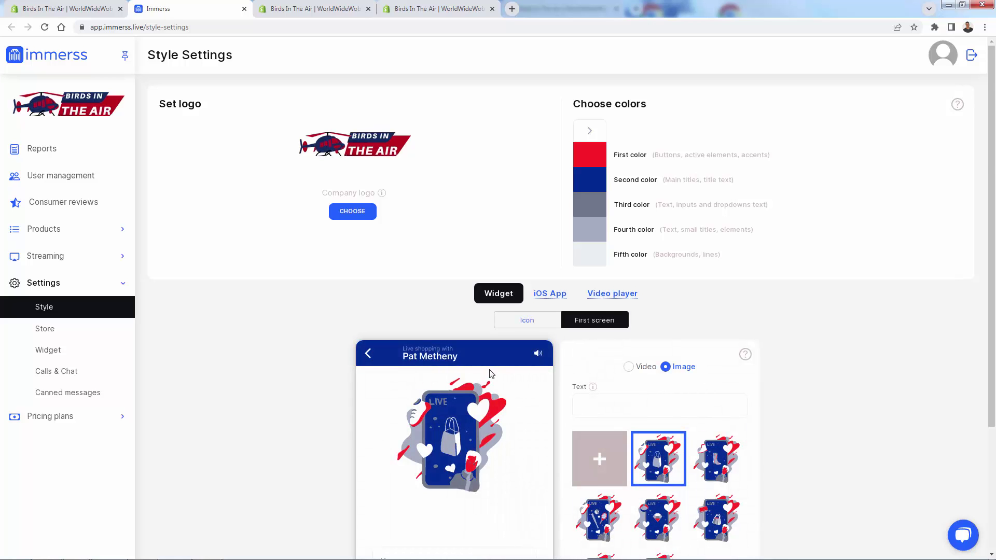
scroll(465, 416, down, 3)
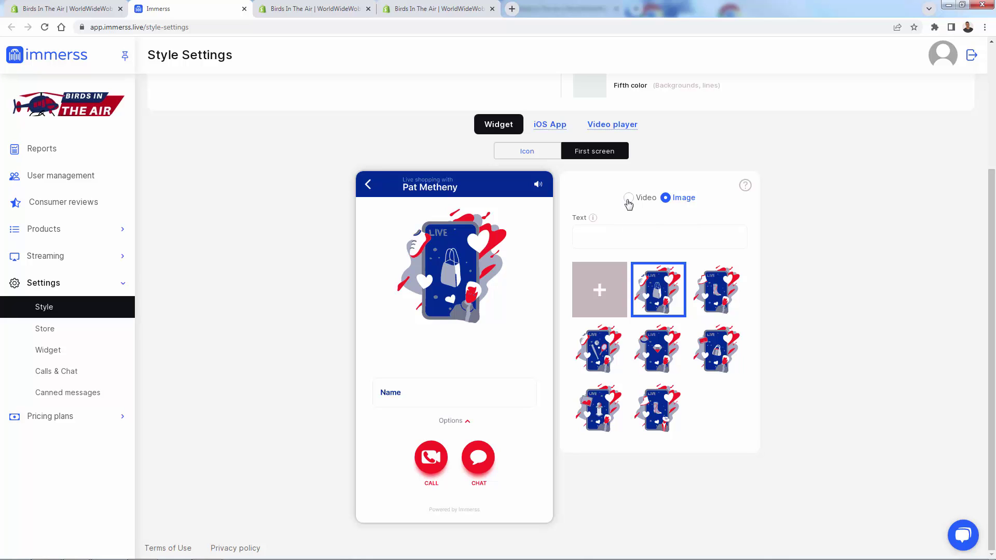
click(693, 351)
click(660, 420)
click(601, 420)
scroll(301, 370, up, 3)
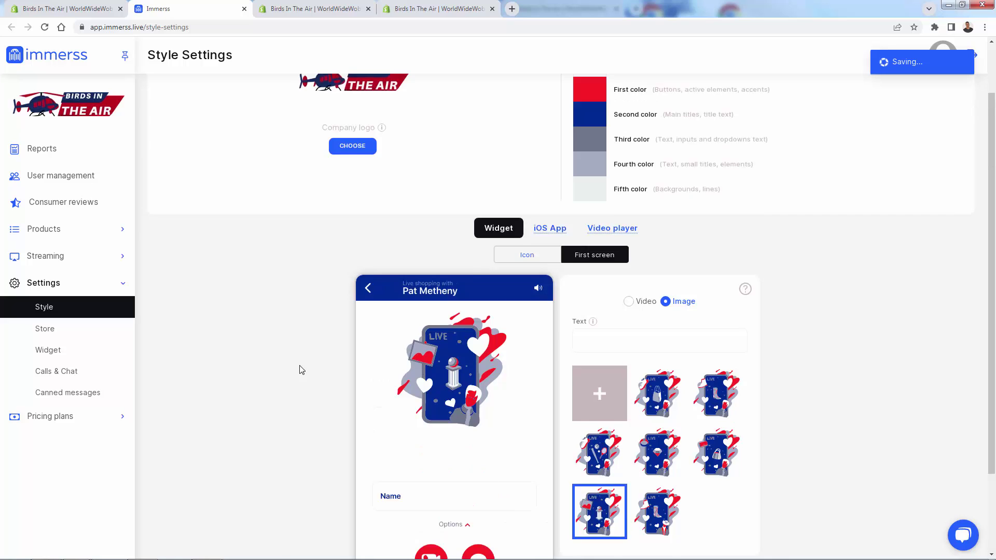
scroll(301, 369, up, 1)
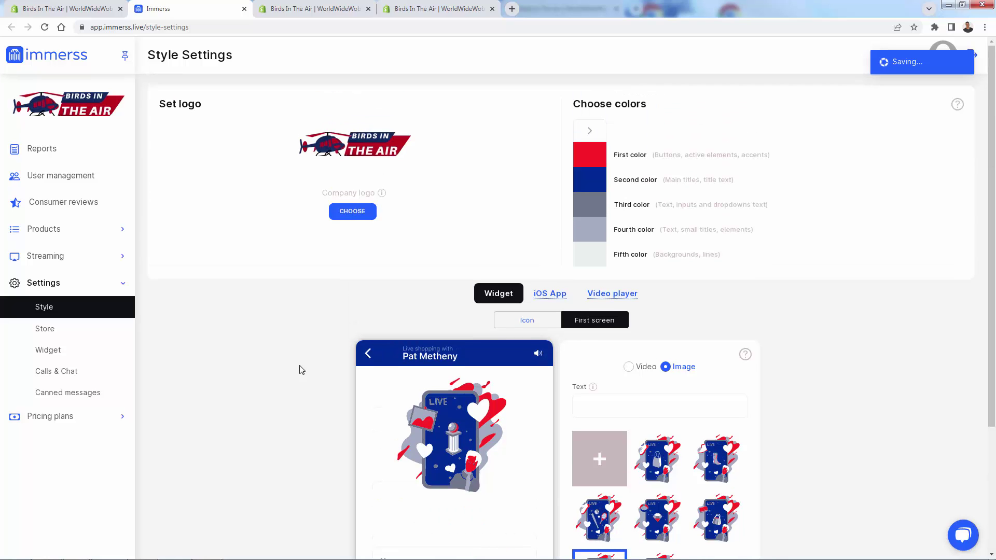